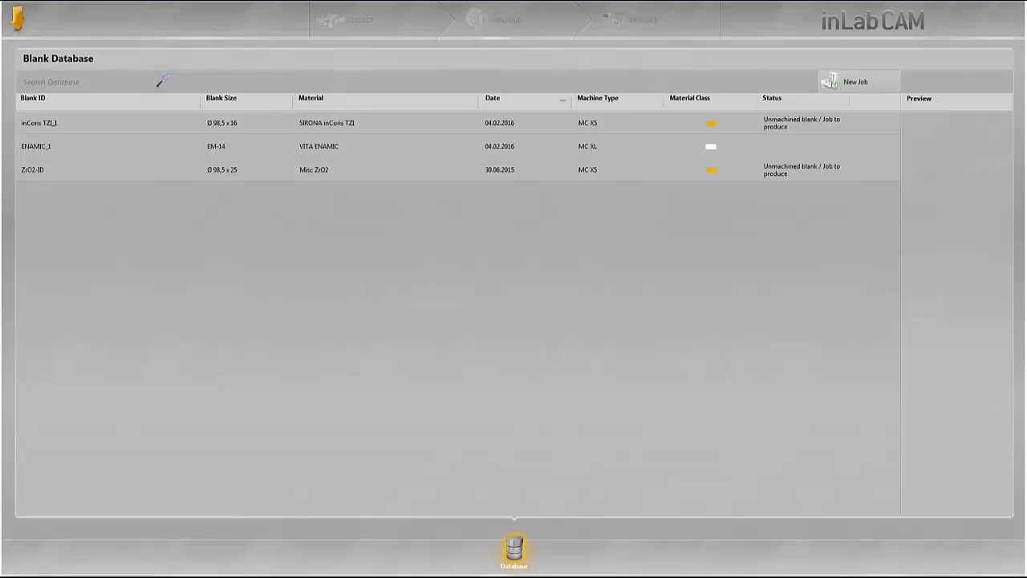
Step: Keep MC X5 as the new job's machine type and confirm the job details
click(856, 84)
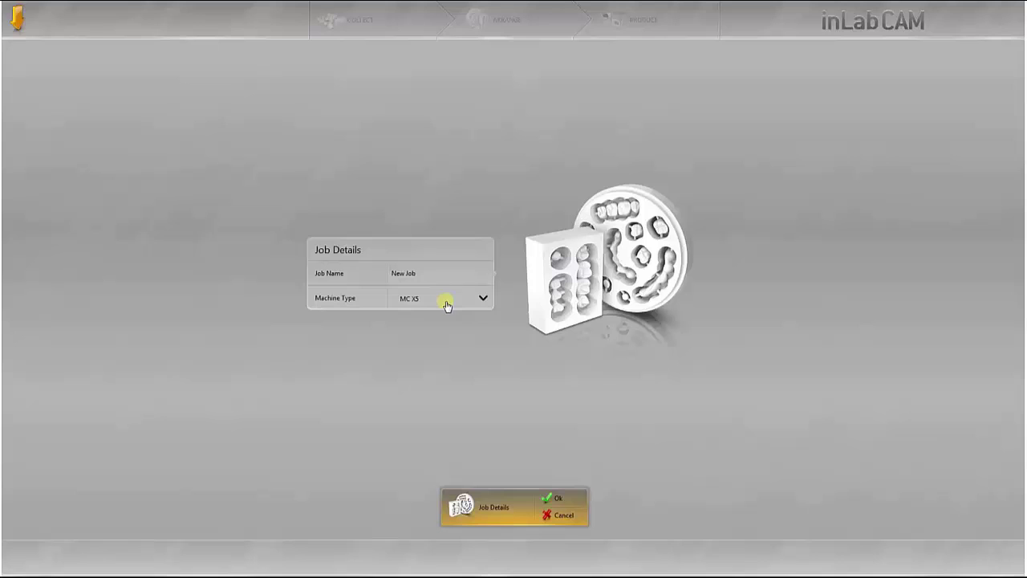
click(437, 299)
click(428, 325)
key(Return)
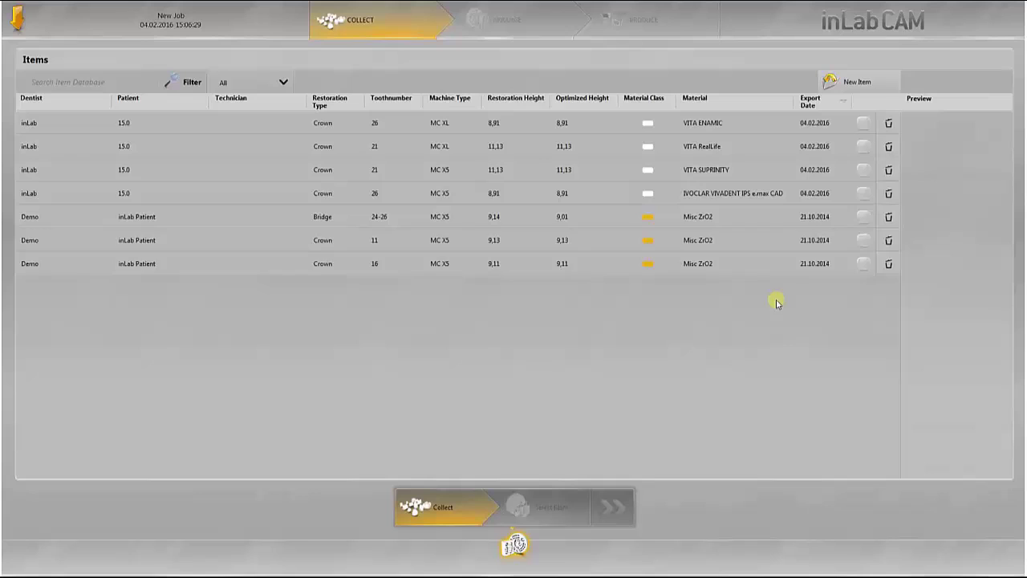
Step: Import the first Exocad (*.constructionInfo) construction file as a new item
click(854, 82)
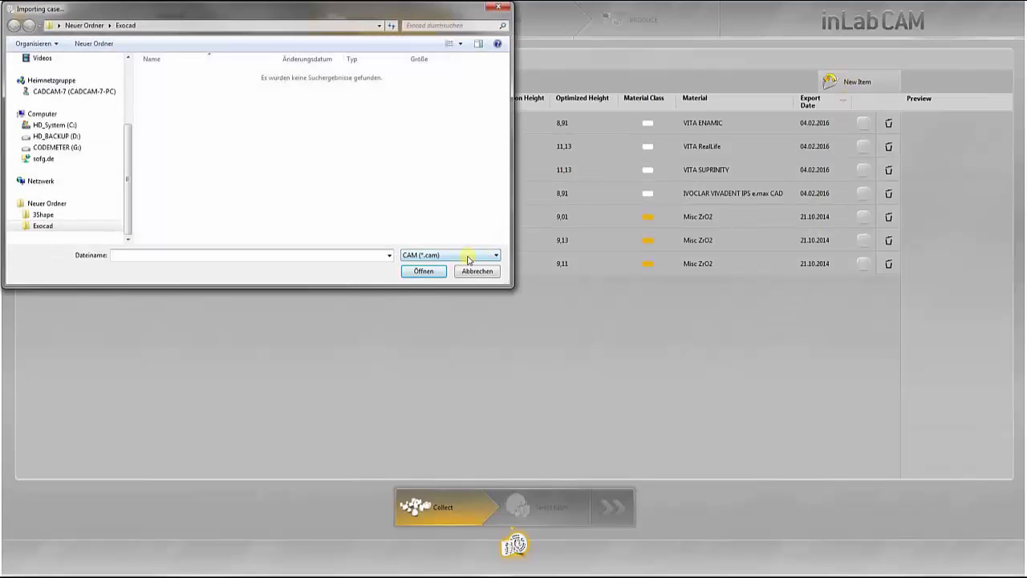
click(467, 256)
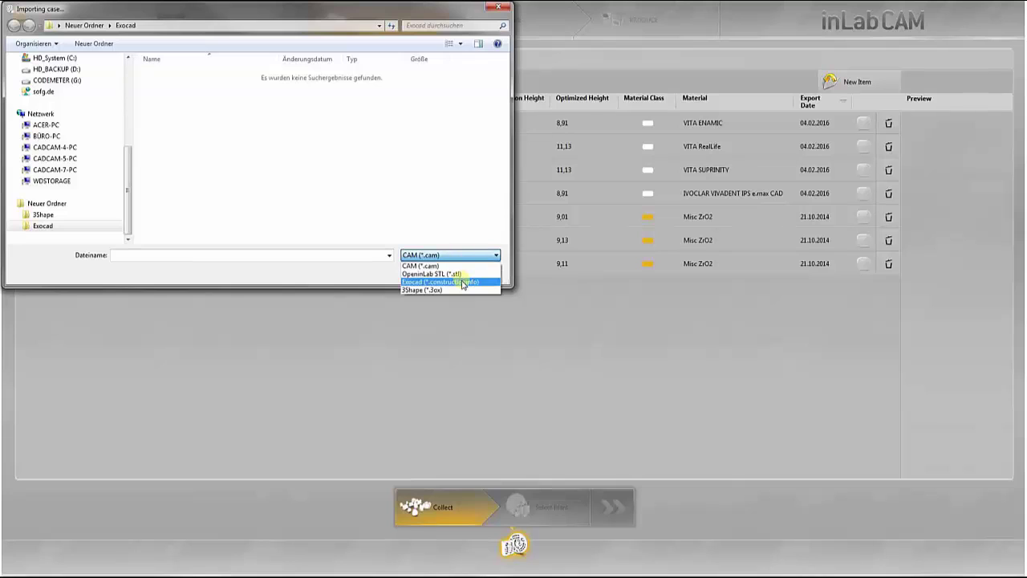
click(464, 283)
click(249, 75)
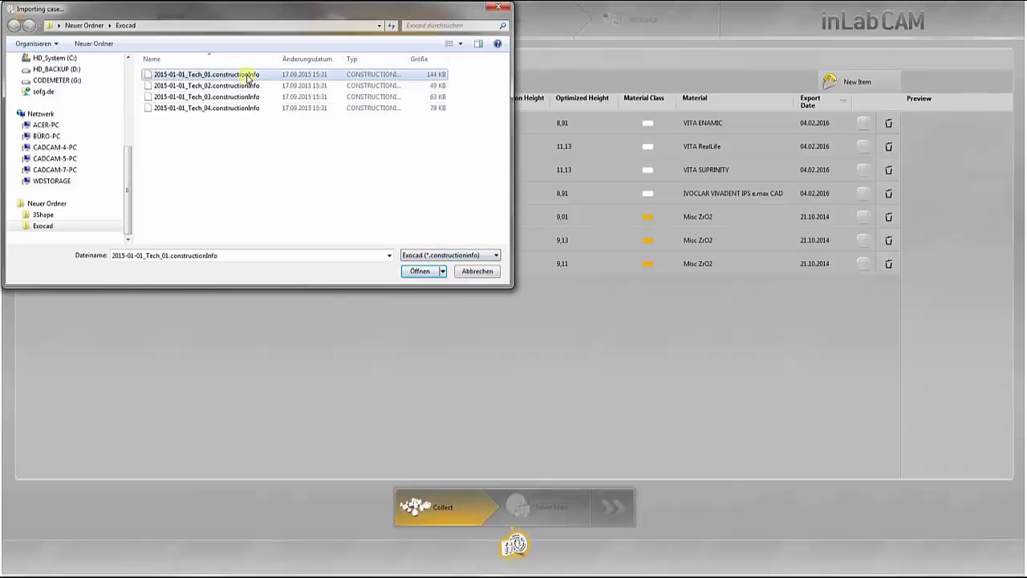
double_click(249, 75)
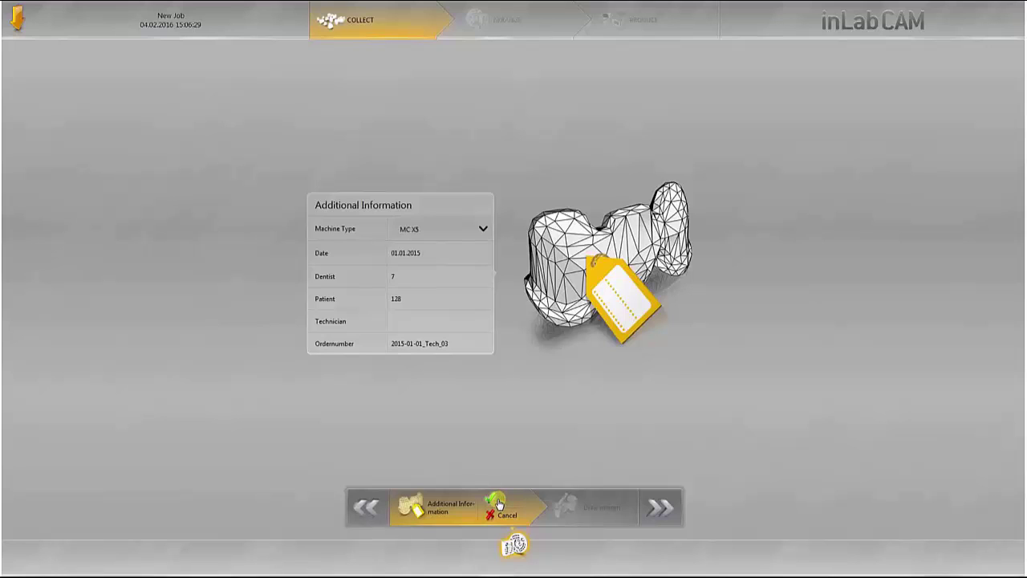
Step: Accept the crown's additional information and margin so it is added for tooth 27
click(497, 502)
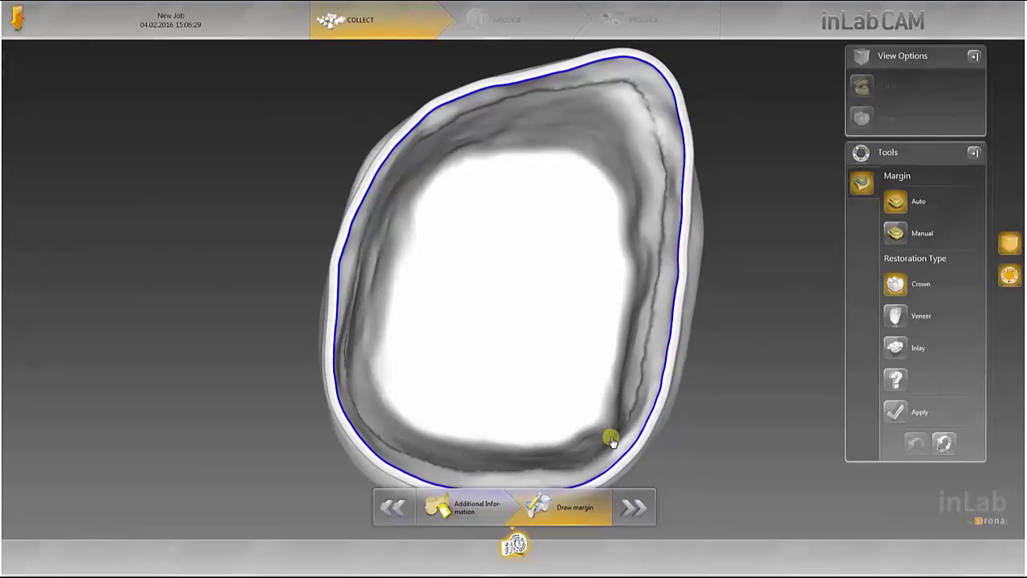
middle_drag(504, 333, 528, 339)
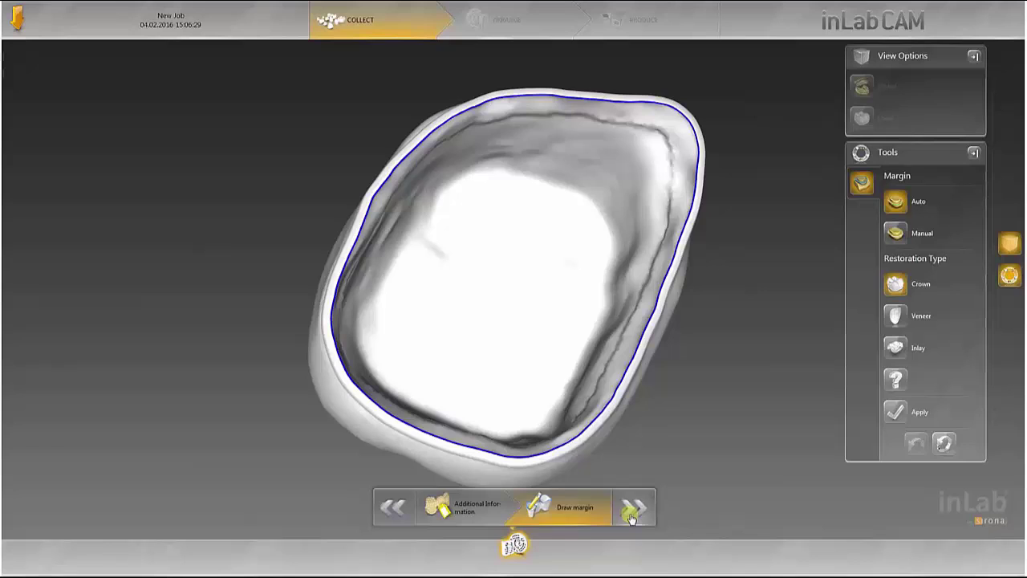
click(633, 507)
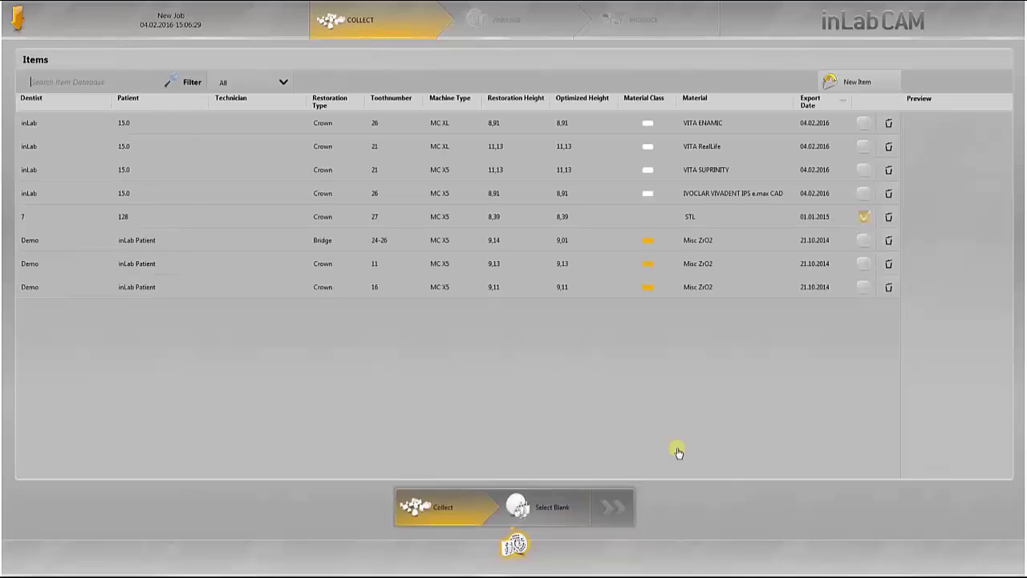
Step: Preview the added crown, then import the third OpeninLab STL (*.stl) file as a new item
click(494, 218)
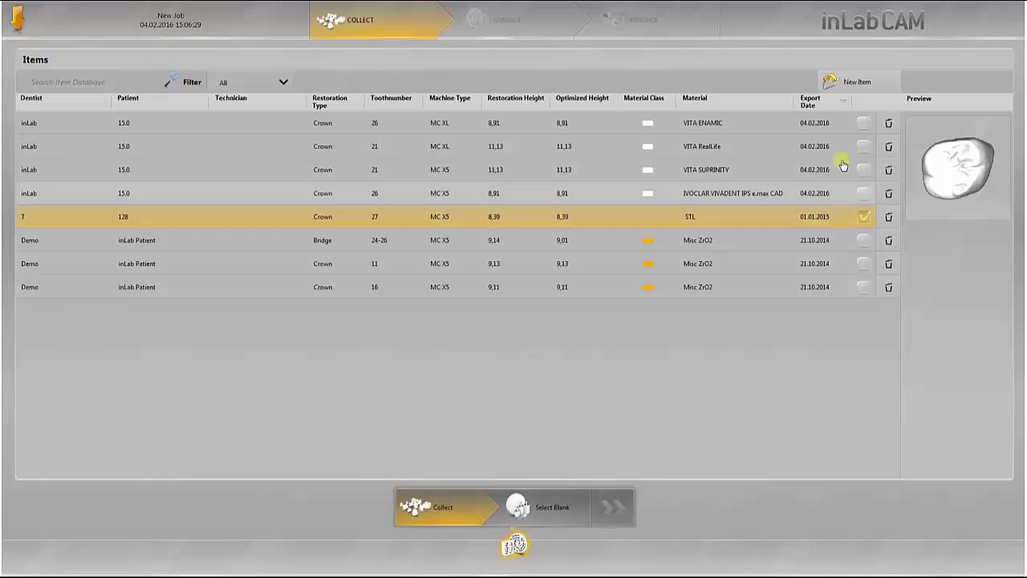
click(849, 82)
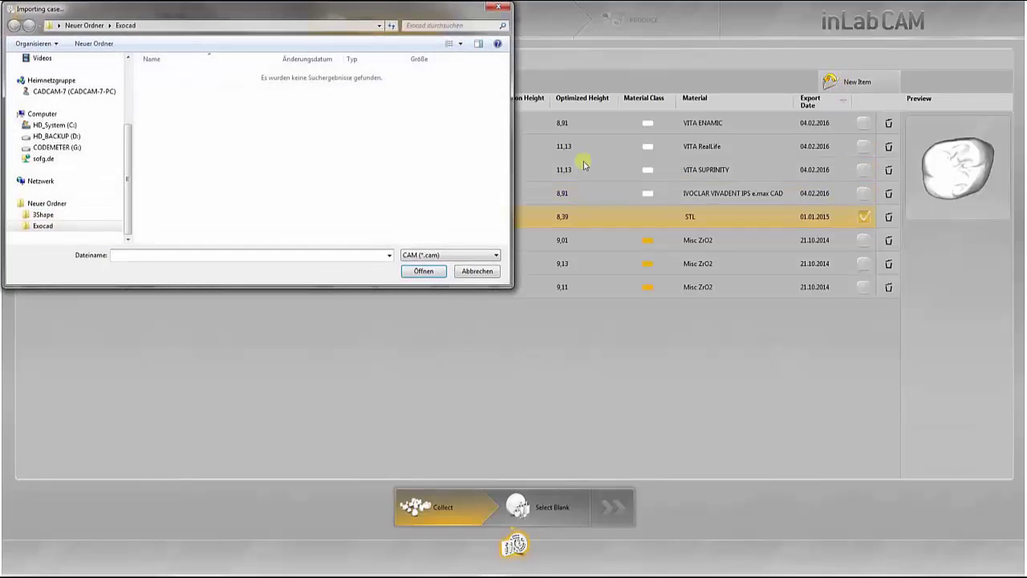
click(450, 256)
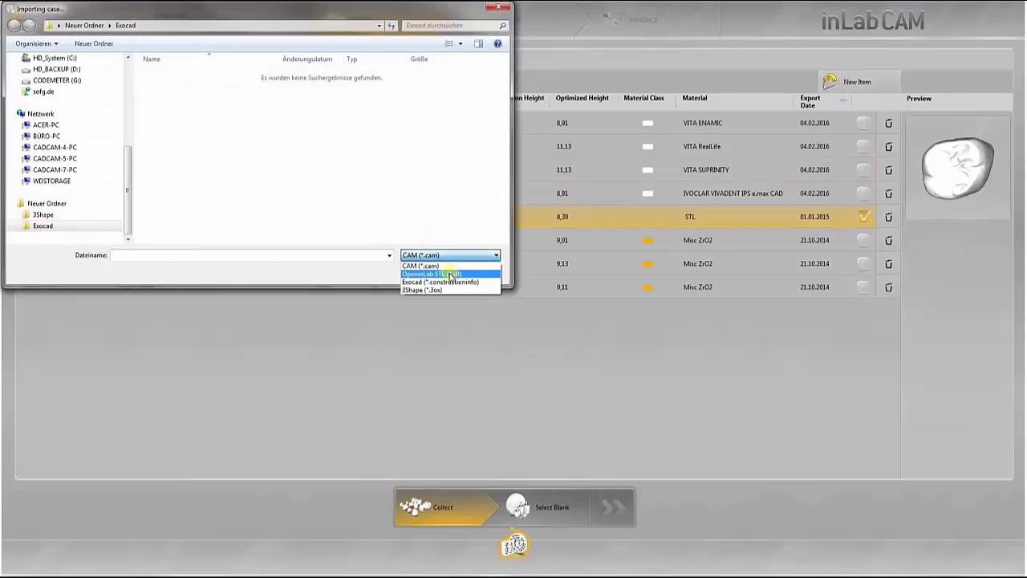
click(451, 276)
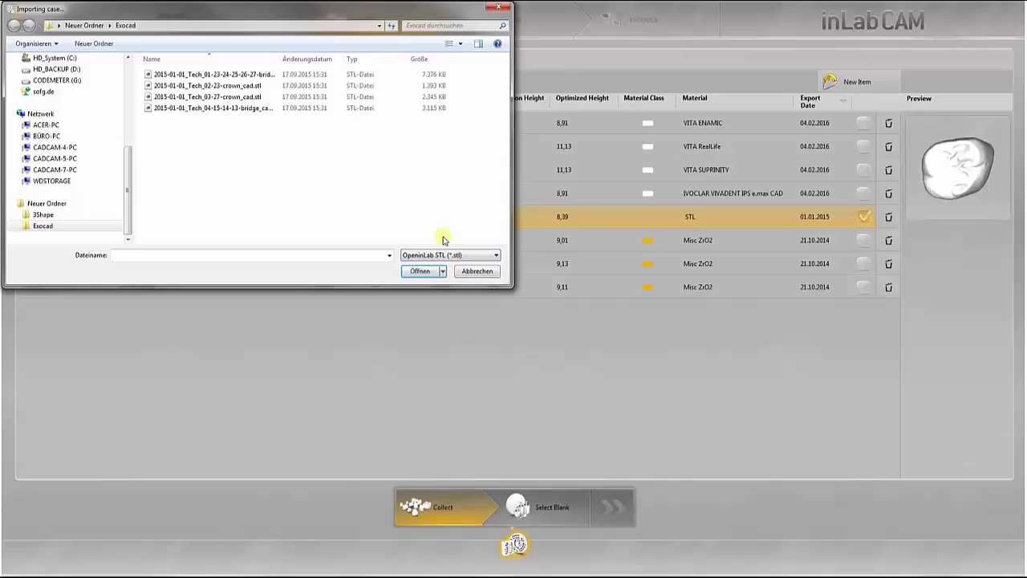
double_click(213, 97)
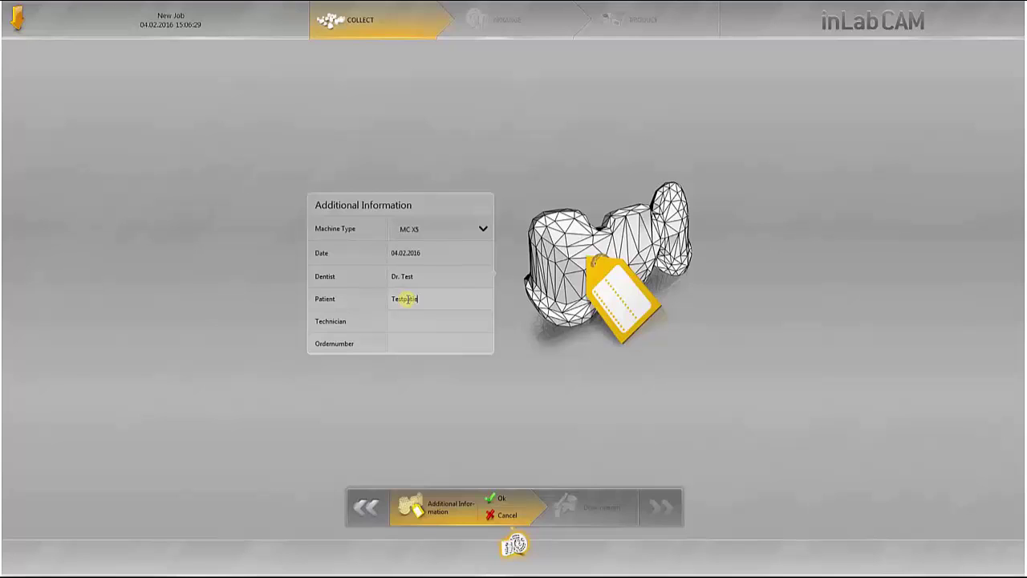
Step: Enter the order number and confirm the crown's additional information
click(404, 342)
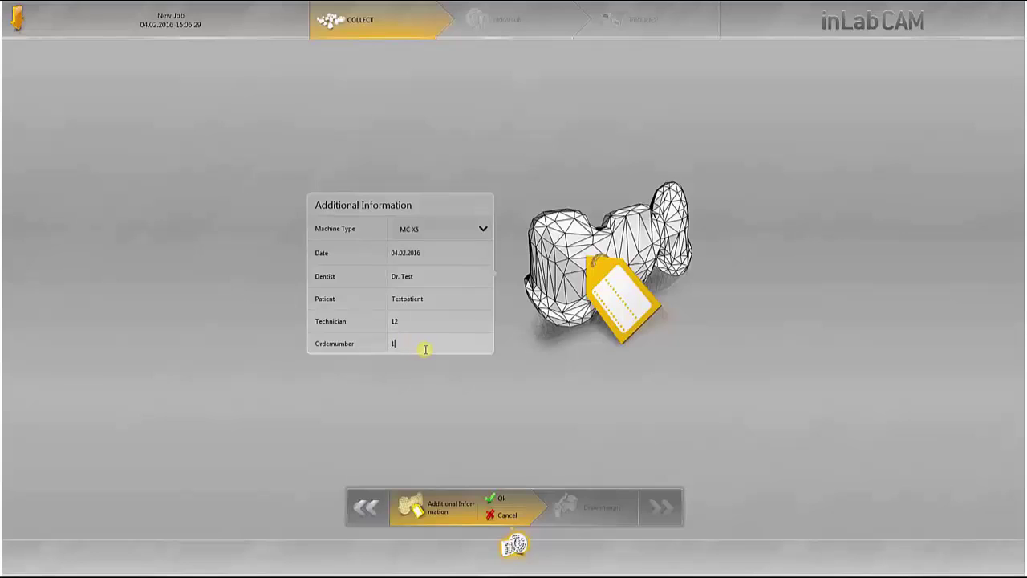
click(496, 499)
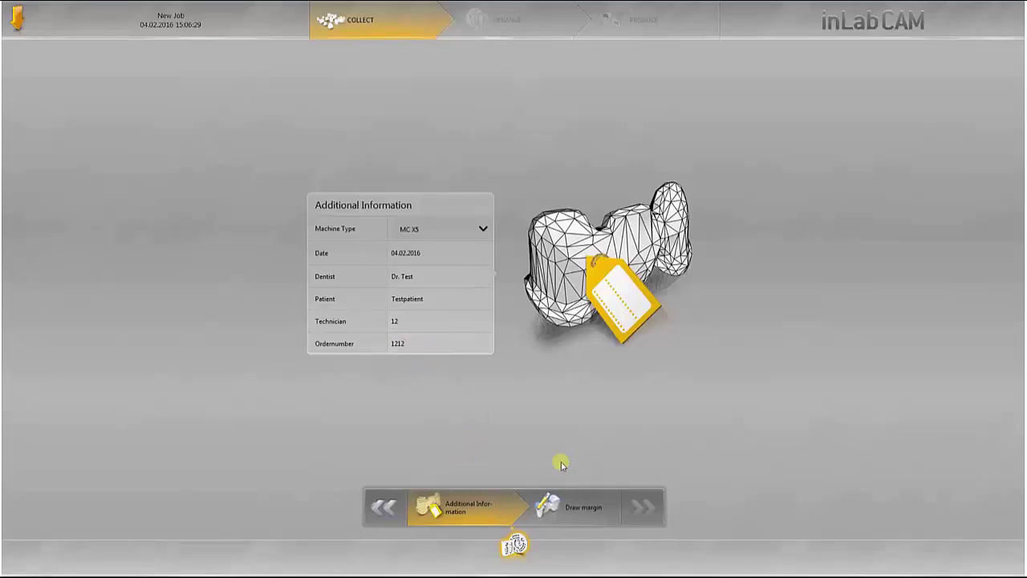
Step: Draw a closed margin around the preparation, apply it, and advance to the items list
click(565, 505)
scroll(551, 295, down, 5)
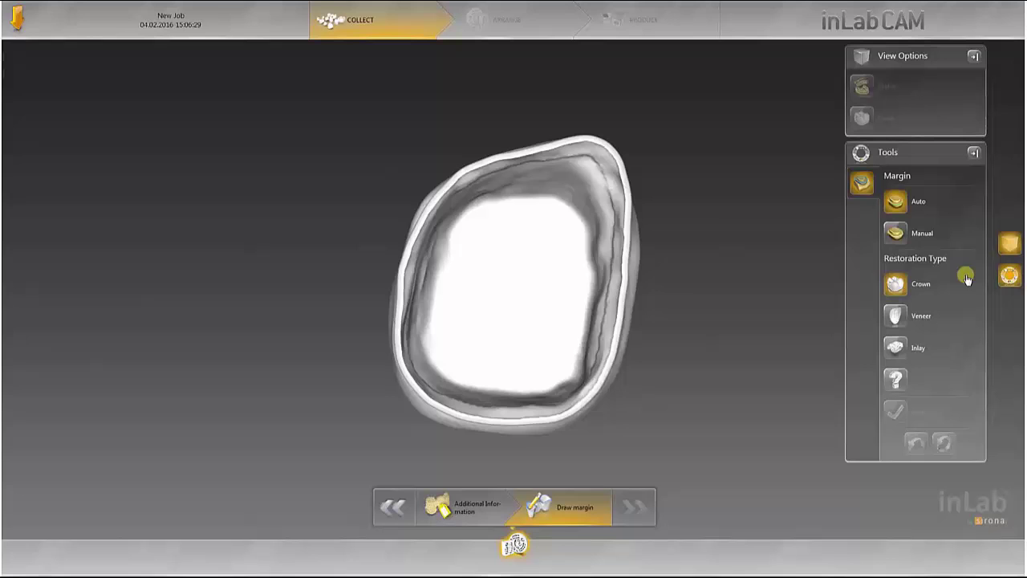
right_drag(684, 398, 546, 296)
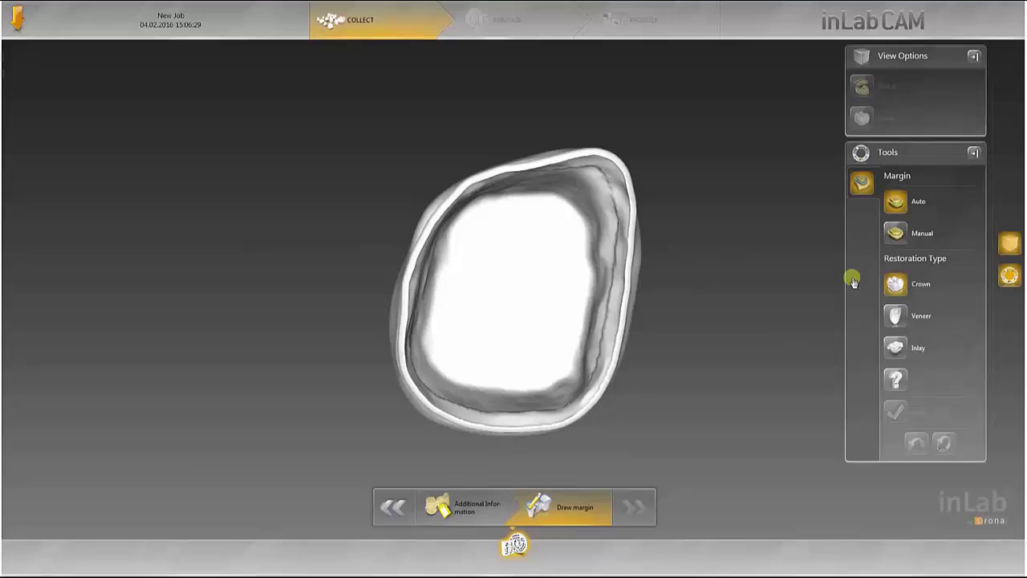
click(501, 173)
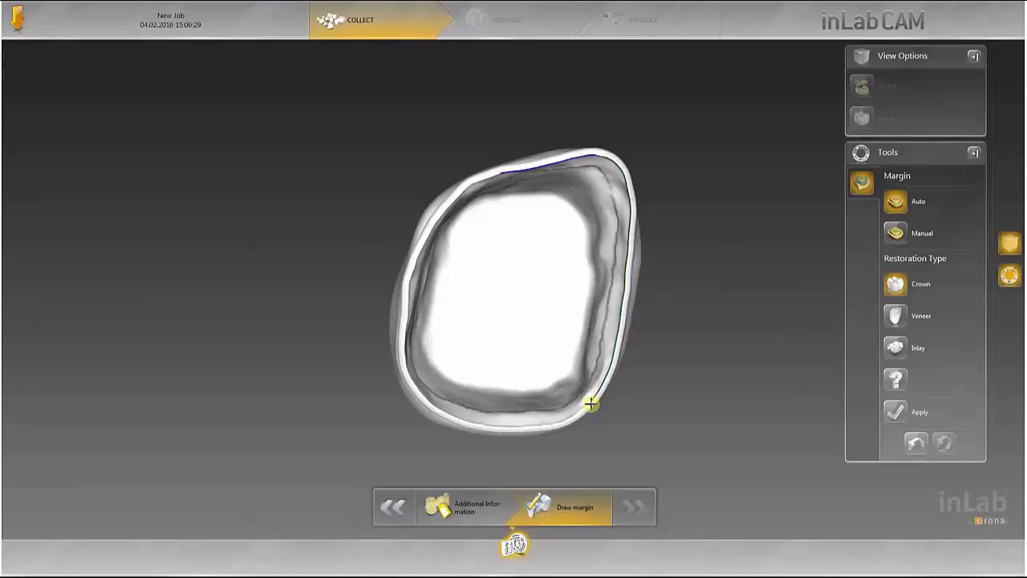
click(500, 173)
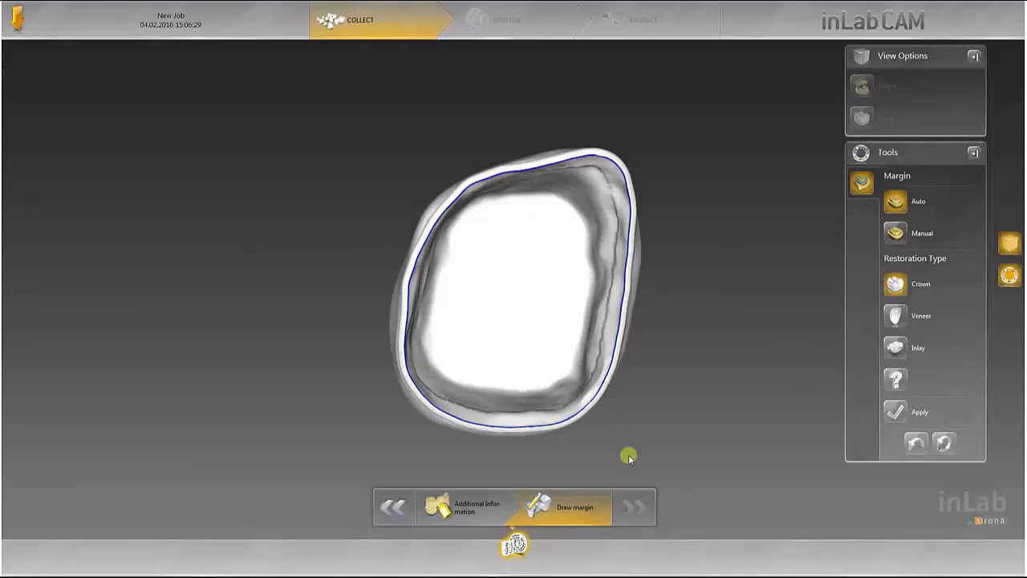
click(896, 412)
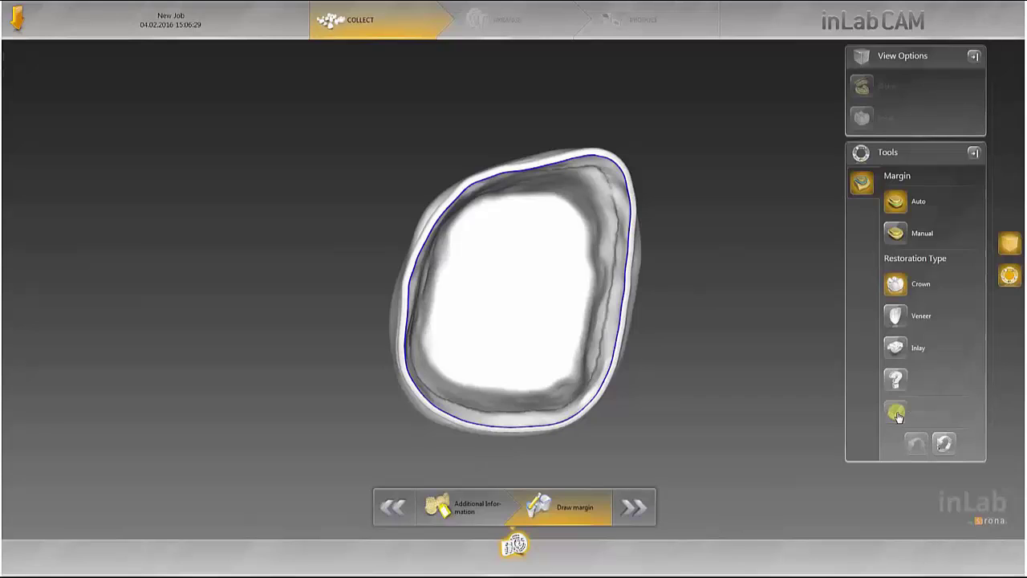
click(640, 512)
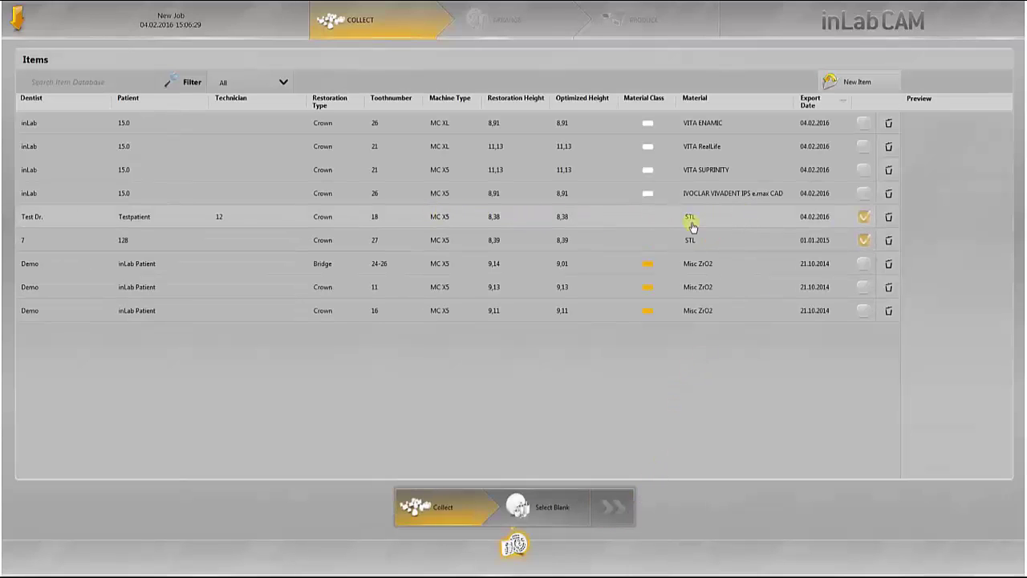
Step: Import the first OpeninLab STL (*.stl) file as another new item
click(856, 81)
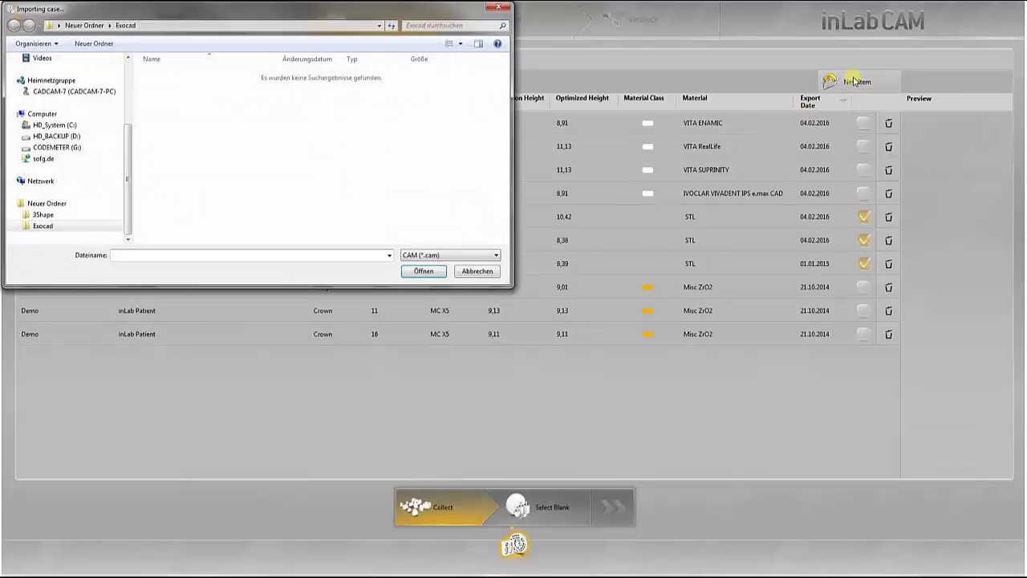
click(459, 256)
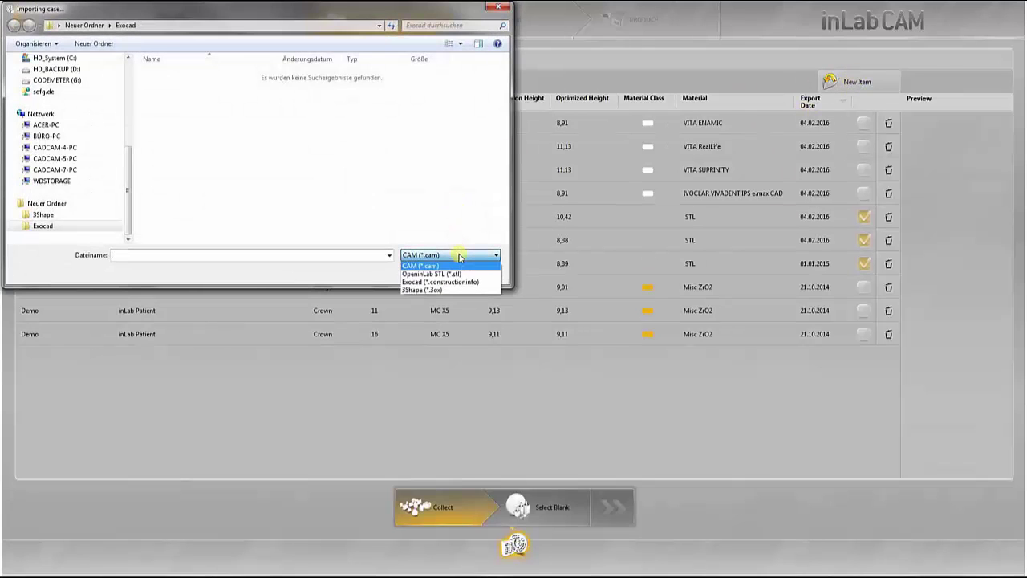
click(452, 274)
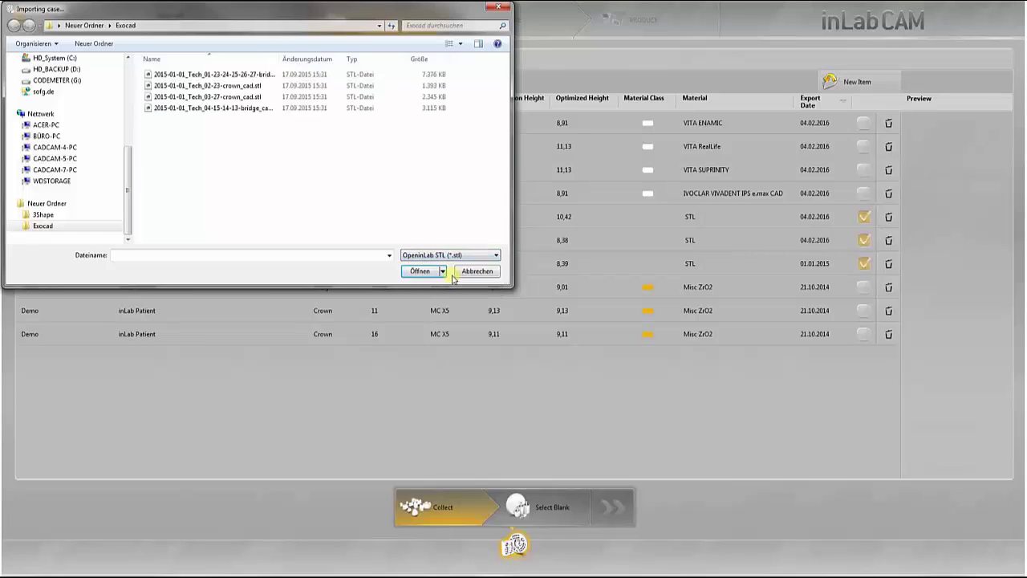
double_click(258, 75)
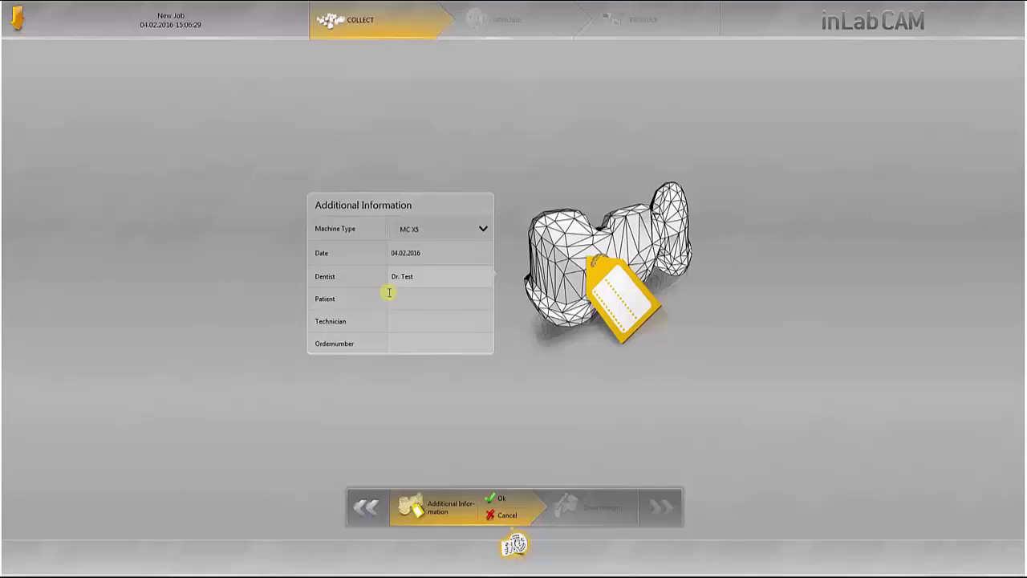
Step: Enter the patient and technician details in the Additional Information form
click(408, 301)
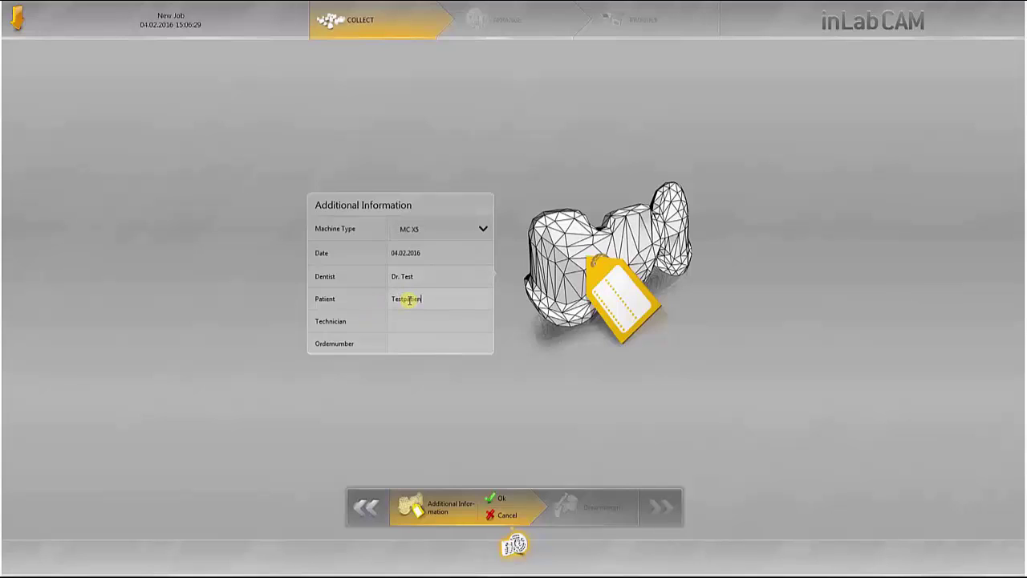
click(414, 326)
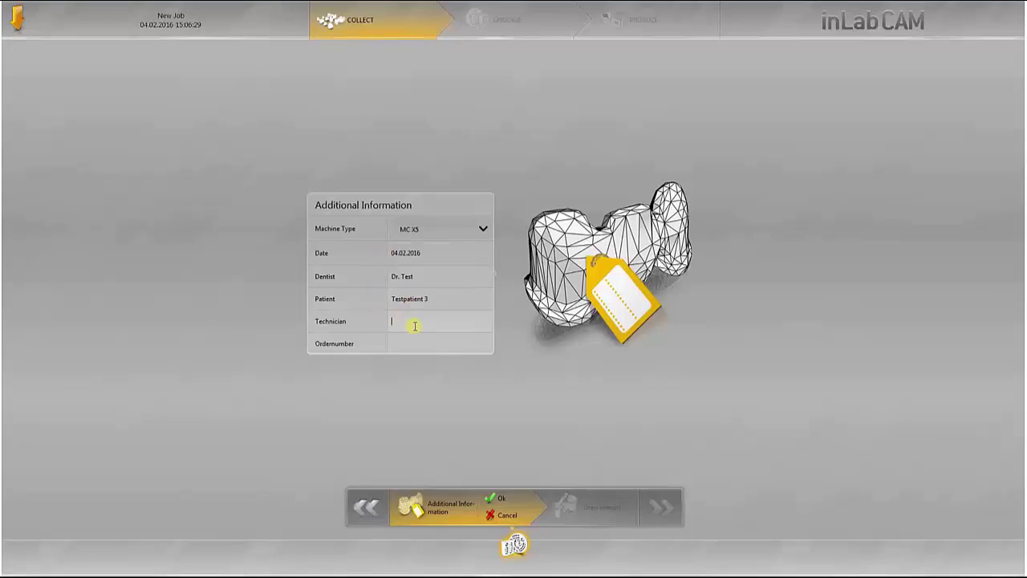
text(12)
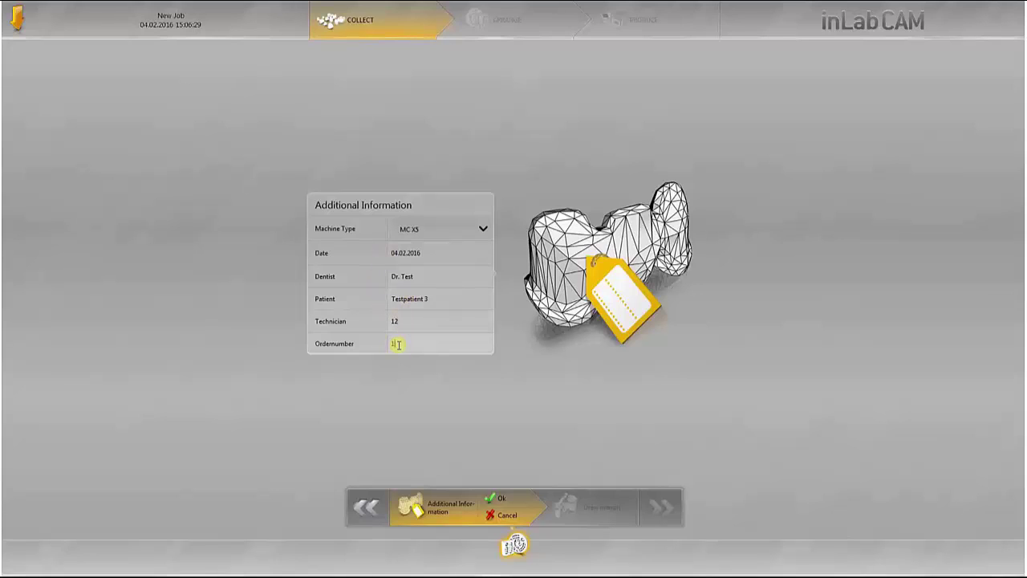
click(398, 344)
Step: Enter the order number, confirm the form, and switch margin drawing to Auto
text(1214)
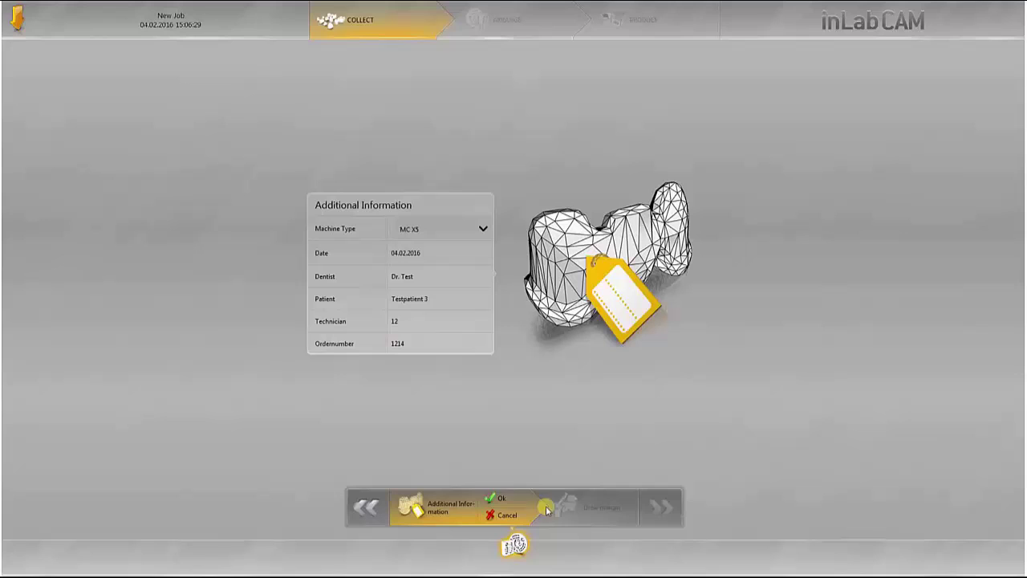
click(496, 499)
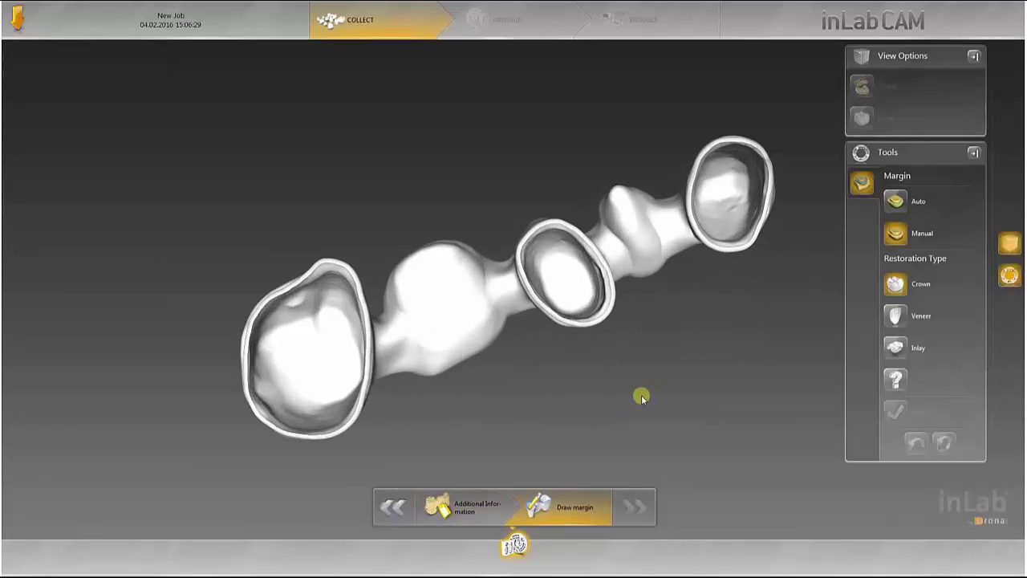
click(277, 296)
click(895, 200)
scroll(401, 317, up, 2)
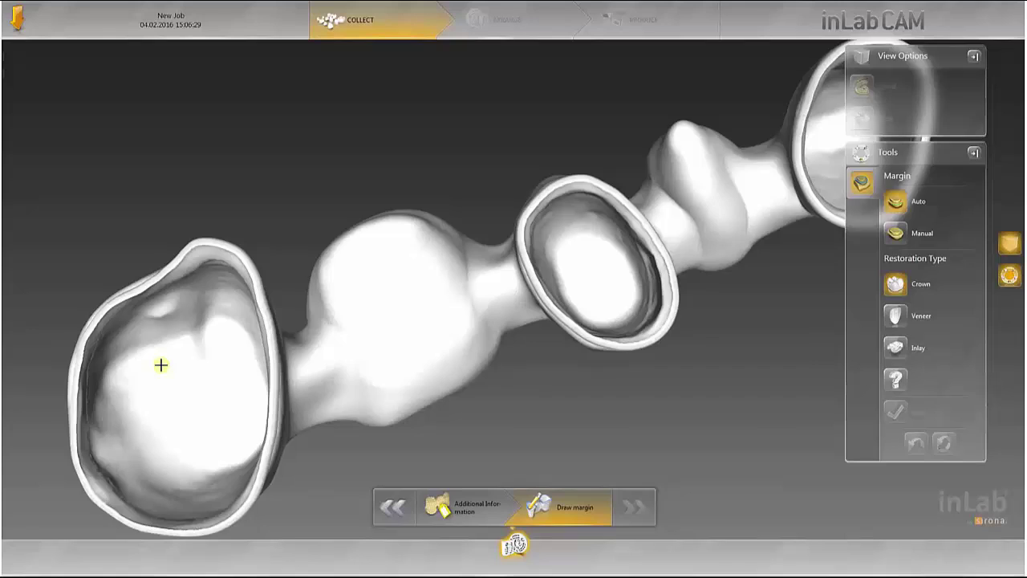
Step: Trace margins on the left, middle and right preparations, apply them, and advance
right_drag(160, 365, 278, 229)
mouse_move(243, 206)
mouse_down()
mouse_move(337, 145)
mouse_move(389, 228)
mouse_move(376, 404)
mouse_move(242, 397)
mouse_move(209, 301)
mouse_move(238, 211)
mouse_up()
mouse_move(652, 339)
right_down()
mouse_move(558, 399)
mouse_move(431, 284)
right_up()
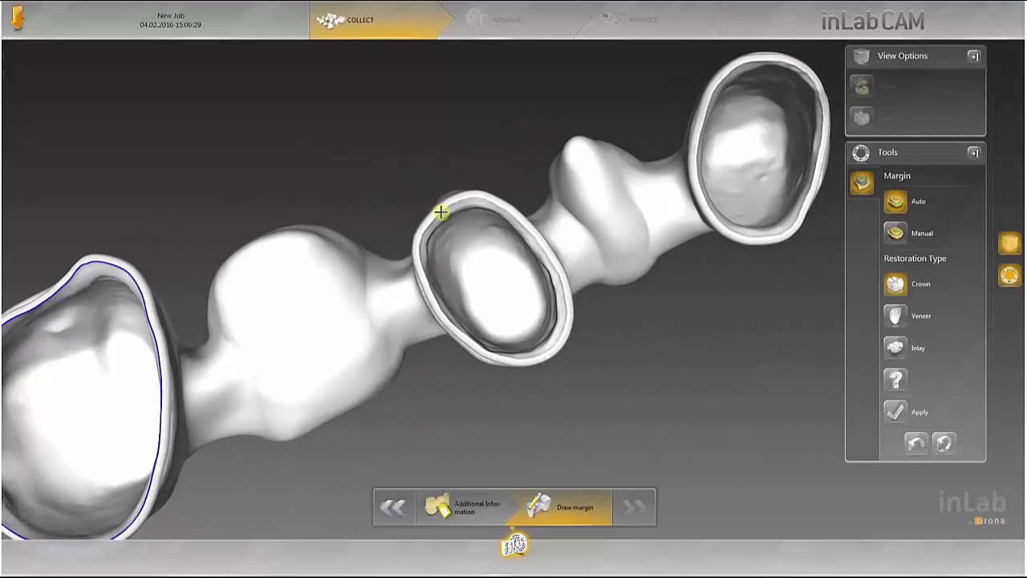
mouse_move(440, 211)
mouse_down()
mouse_move(541, 238)
mouse_move(557, 277)
mouse_move(551, 252)
mouse_move(475, 207)
mouse_move(450, 200)
mouse_move(440, 210)
mouse_up()
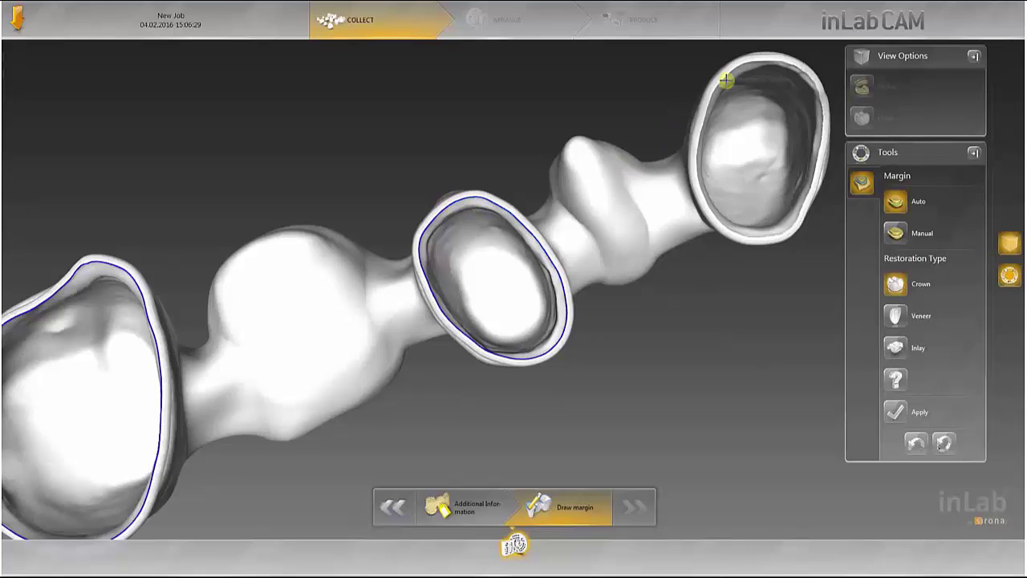
mouse_move(743, 64)
mouse_down()
mouse_move(810, 91)
mouse_move(833, 129)
mouse_move(811, 184)
mouse_move(764, 228)
mouse_move(725, 226)
mouse_move(702, 115)
mouse_move(740, 64)
mouse_up()
scroll(722, 319, down, 1)
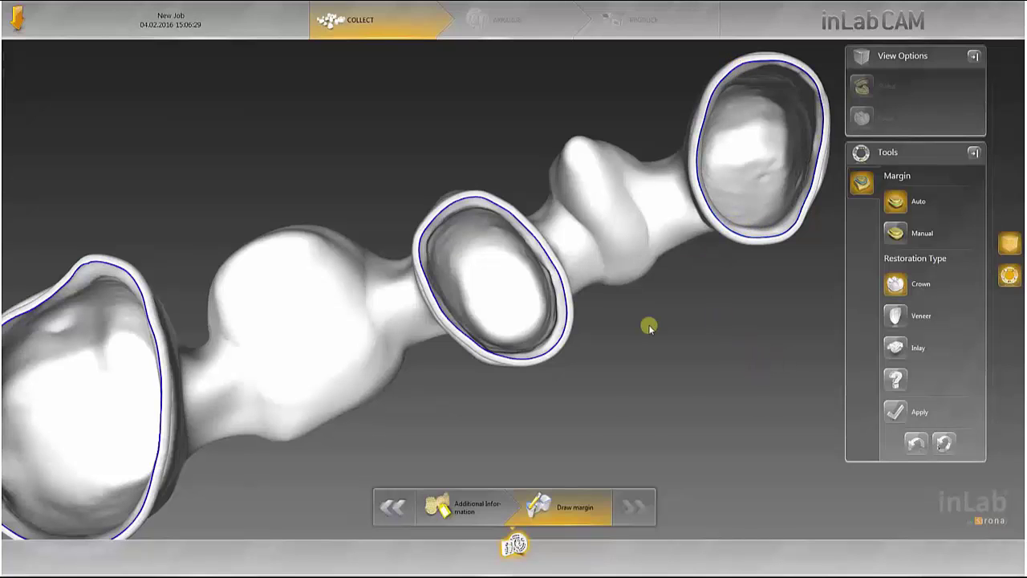
scroll(603, 323, down, 2)
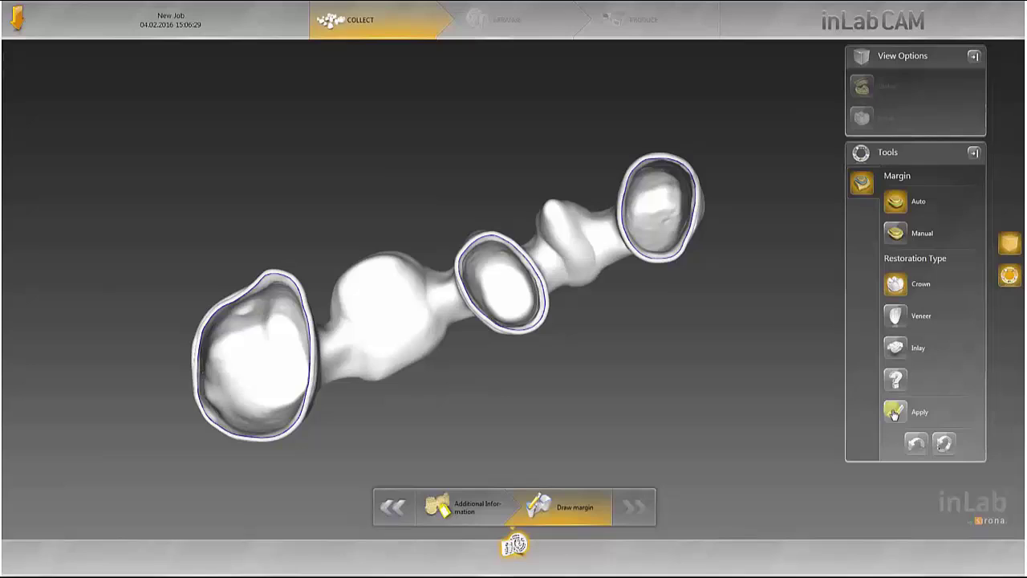
click(894, 412)
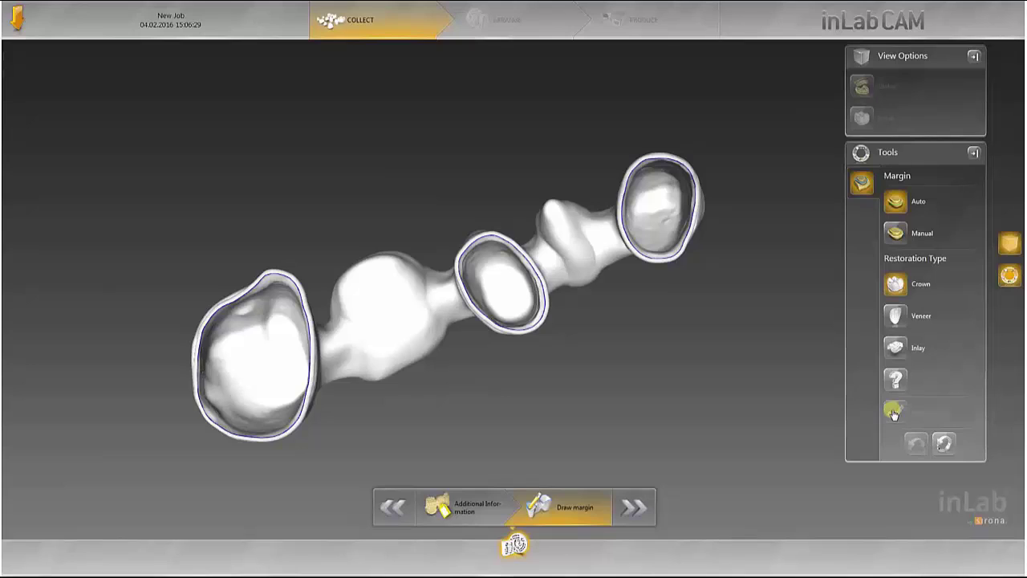
click(633, 510)
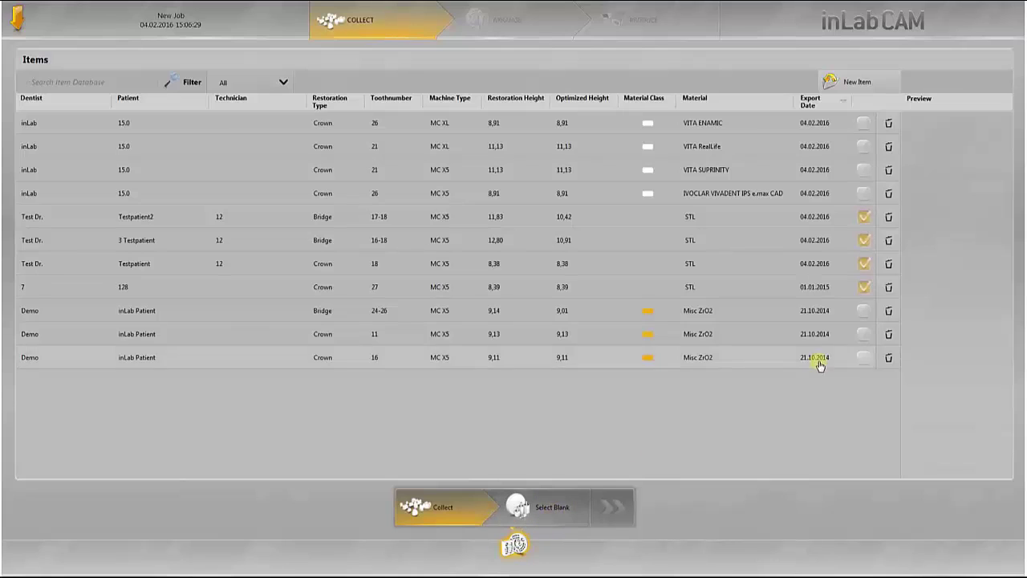
Step: Add the 24-26 Demo bridge, keep the inCoris TZI blank, and proceed to Arrange
click(862, 315)
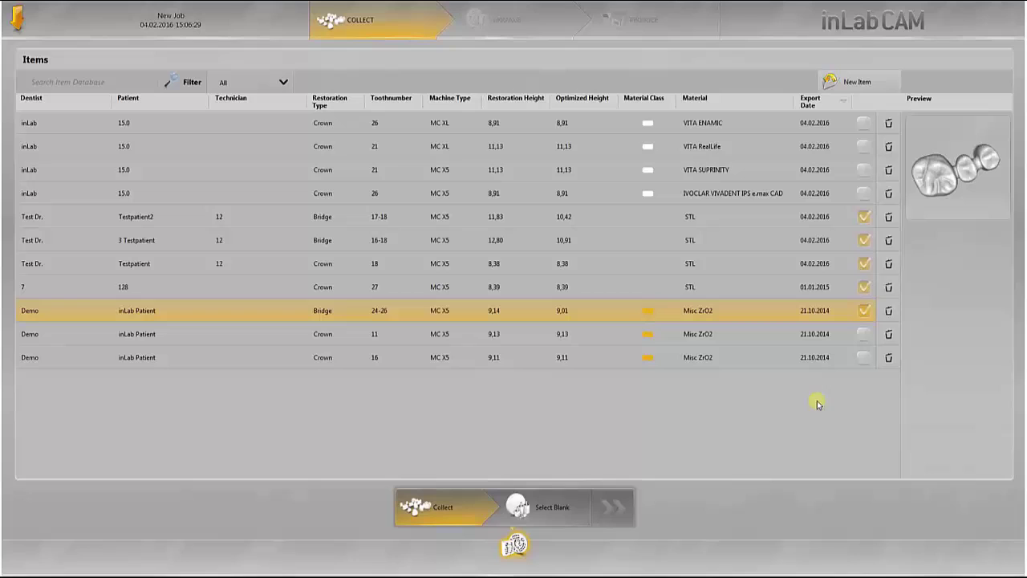
click(531, 504)
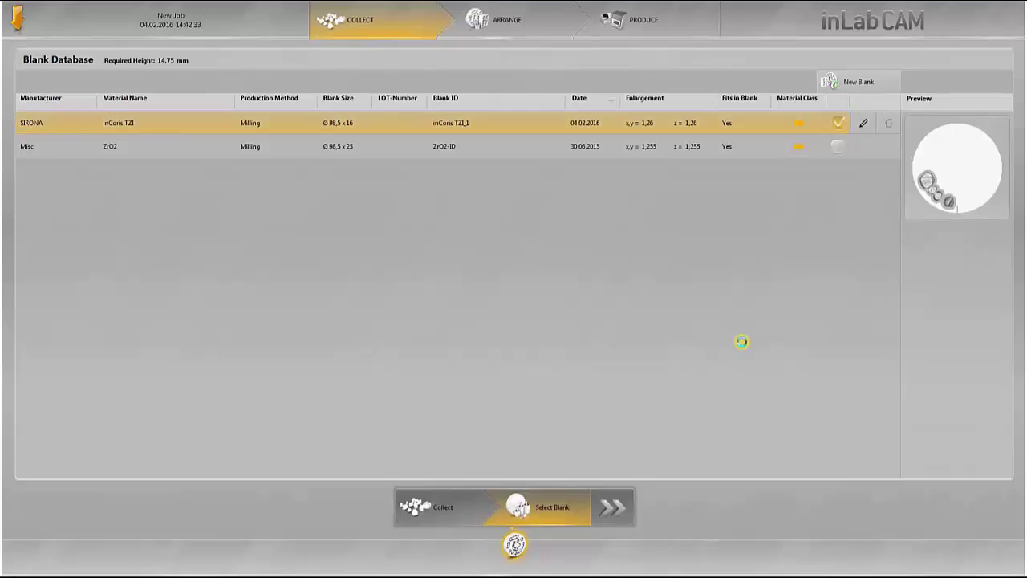
click(612, 514)
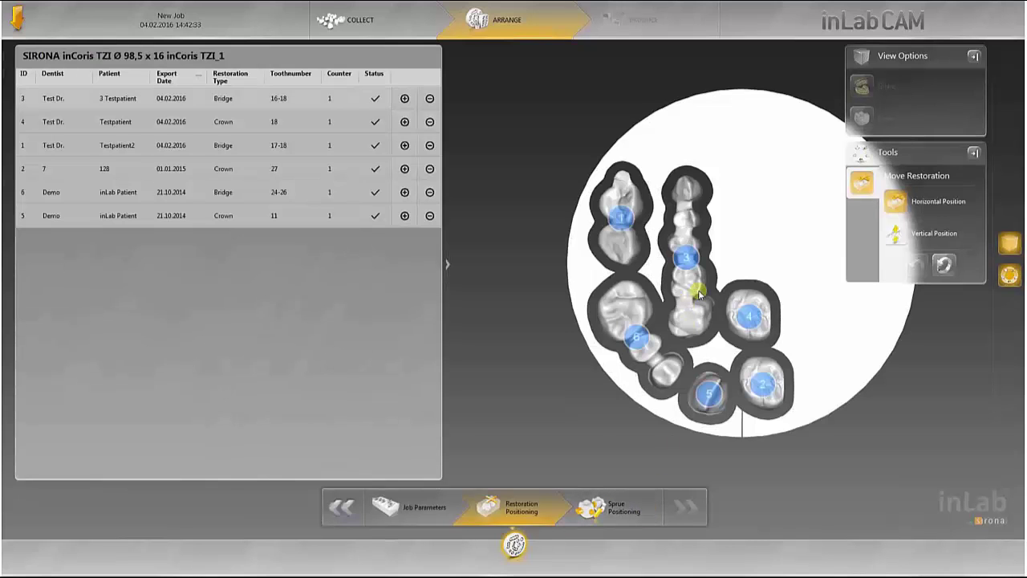
Step: Reposition bridge 3 and restoration 2 until bridge 3 sits diagonally inside the disc
drag(698, 295, 827, 210)
drag(746, 315, 707, 326)
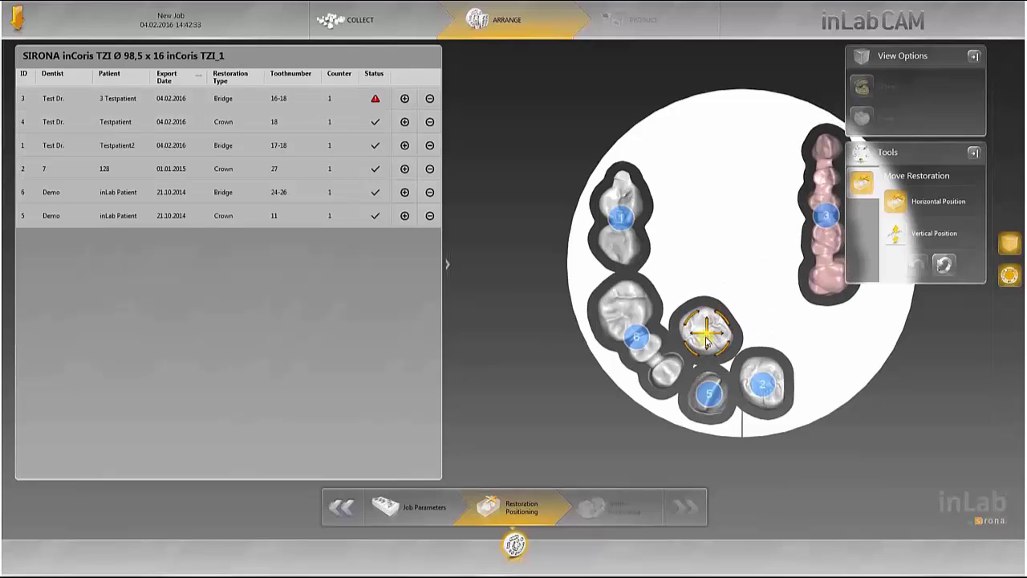
drag(756, 385, 679, 268)
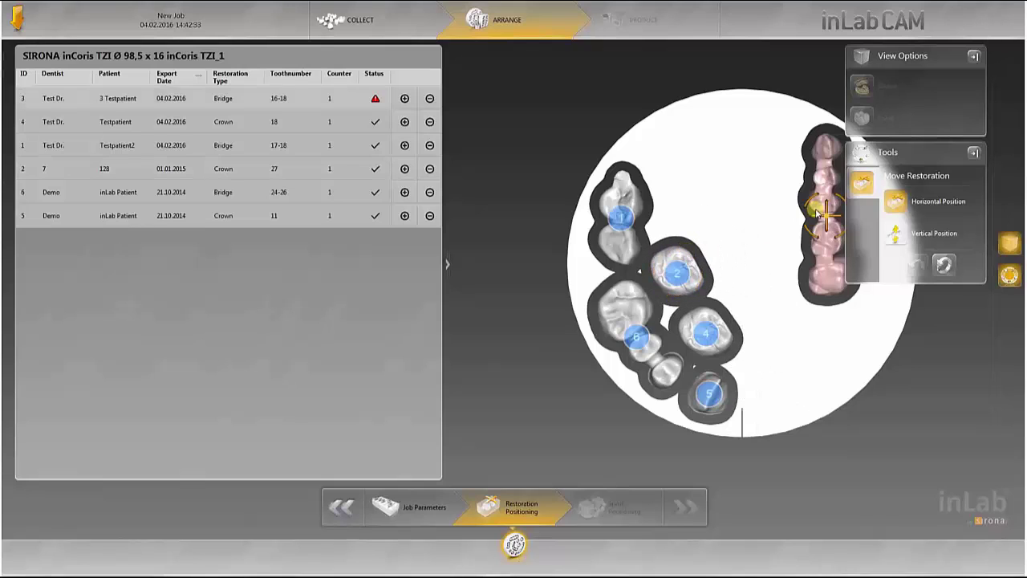
drag(828, 220, 697, 232)
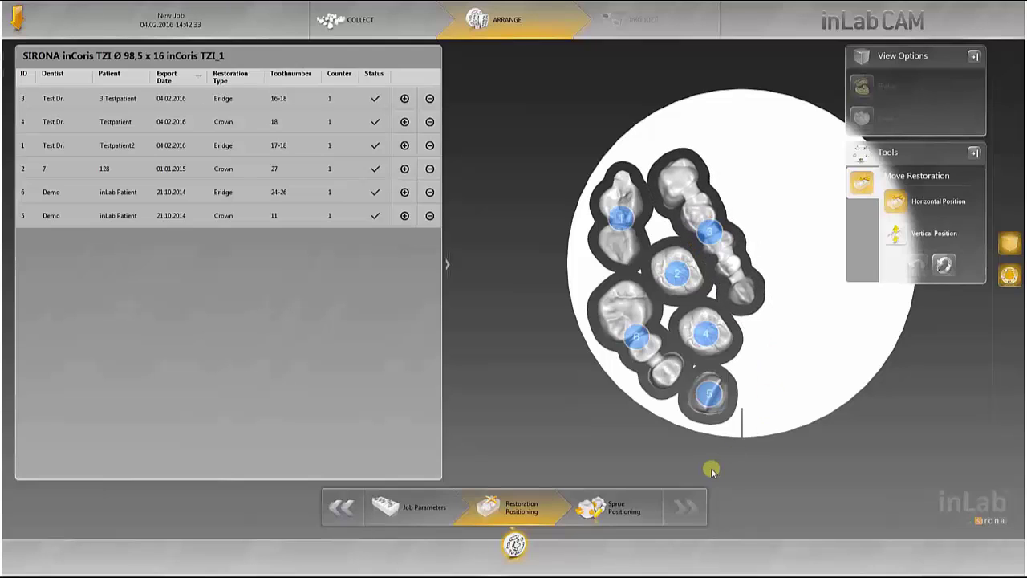
Step: Generate sprues for the nested restorations and rotate the blank to inspect the connections
click(629, 511)
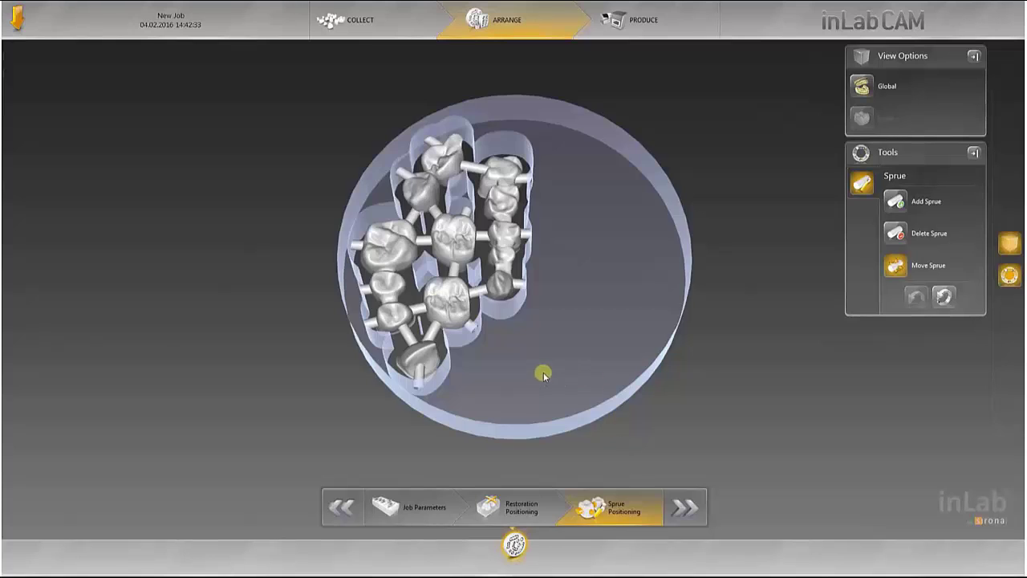
drag(543, 369, 637, 291)
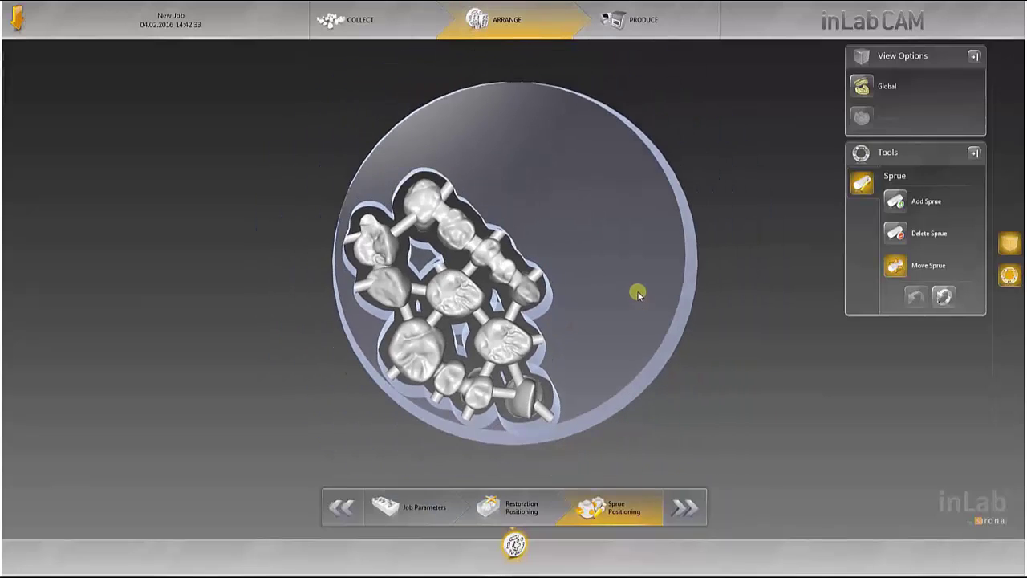
drag(610, 365, 624, 422)
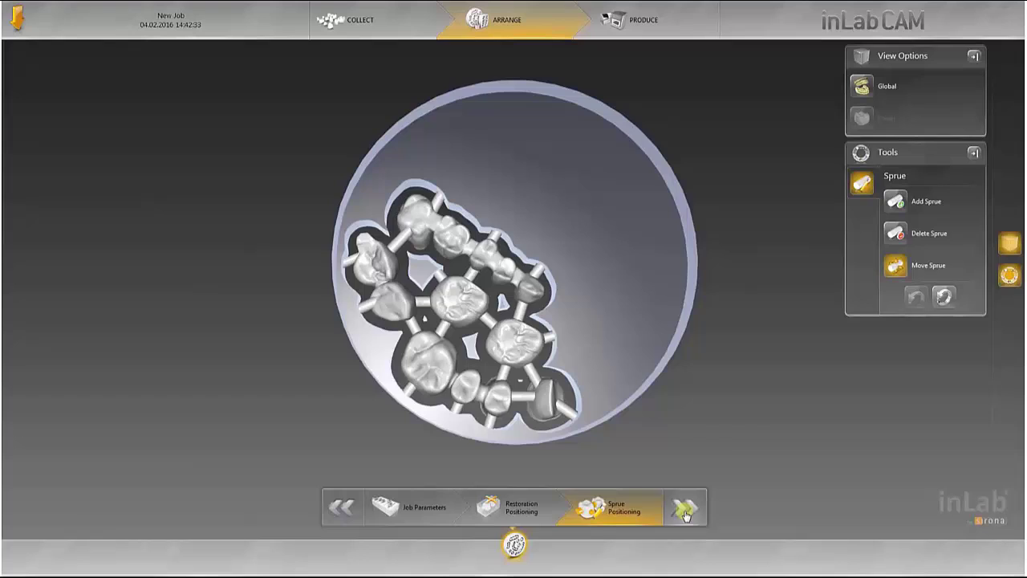
Step: Enter the Produce preview, compare Rough and Extra Fine quality, and settle on Fine
click(685, 512)
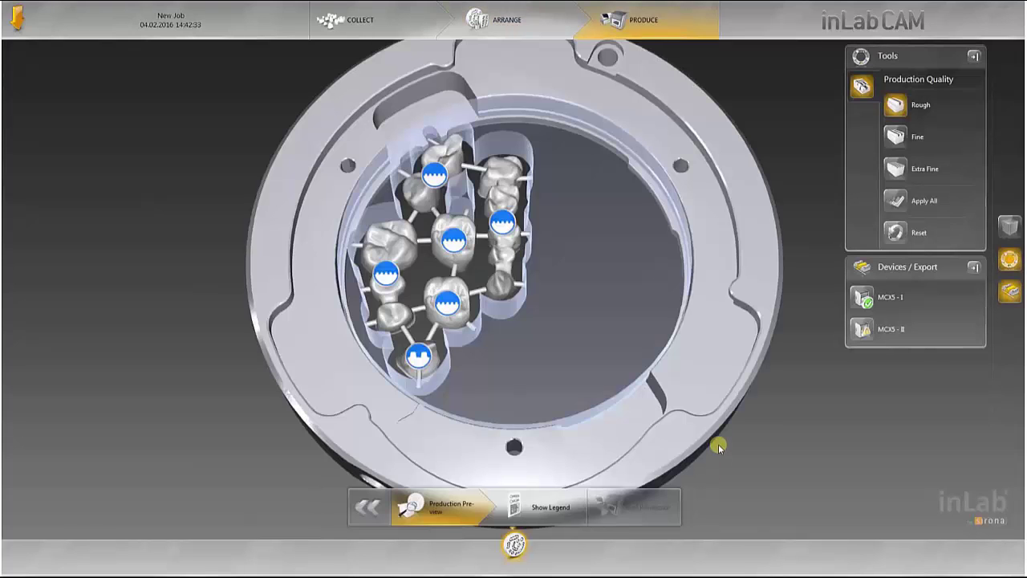
click(897, 138)
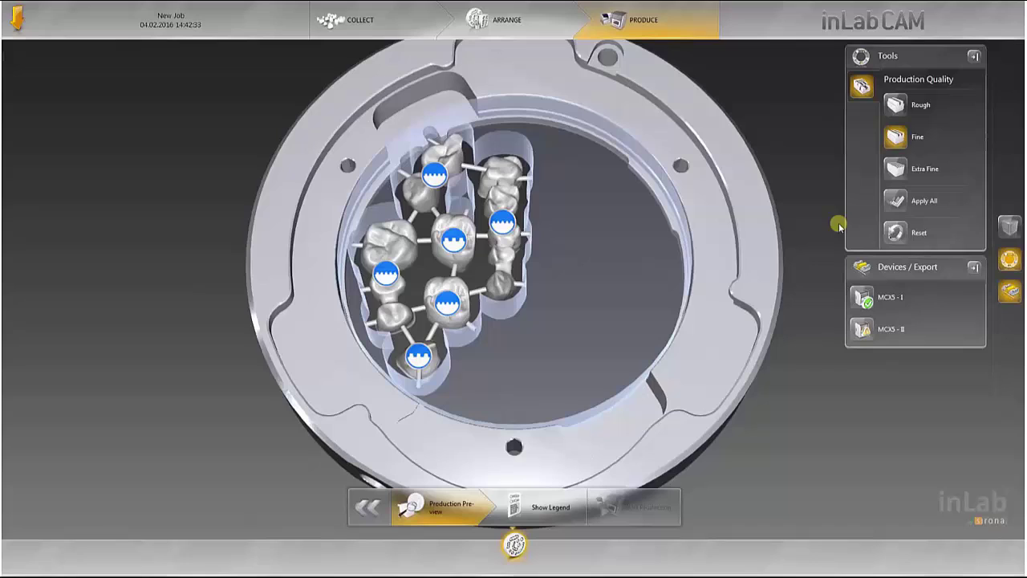
click(898, 107)
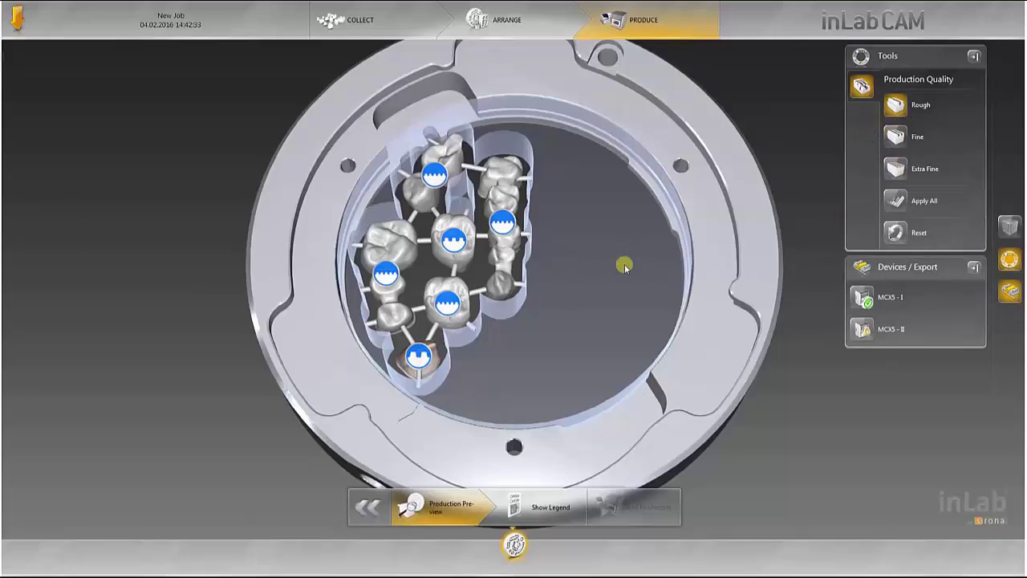
click(896, 169)
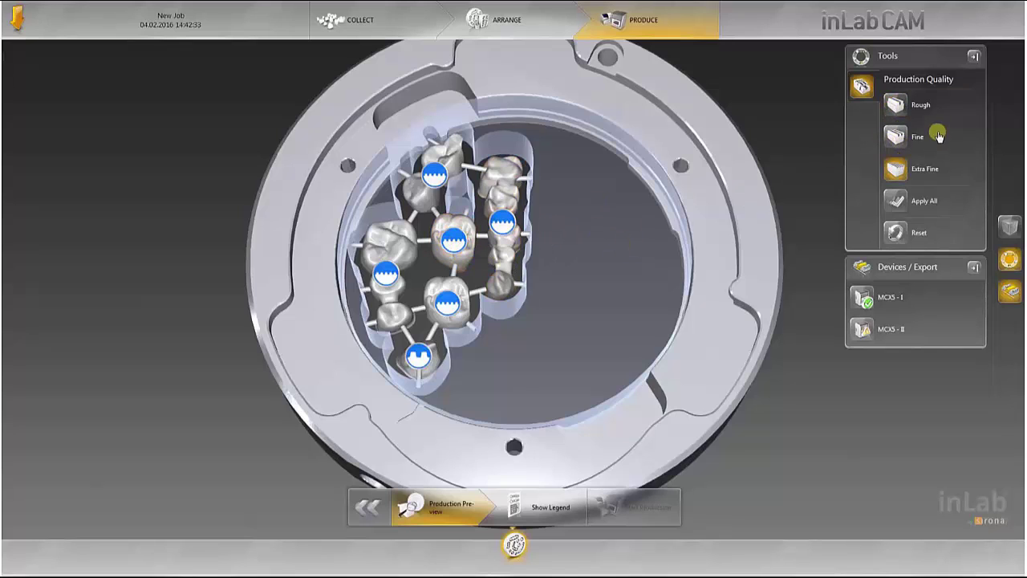
click(897, 136)
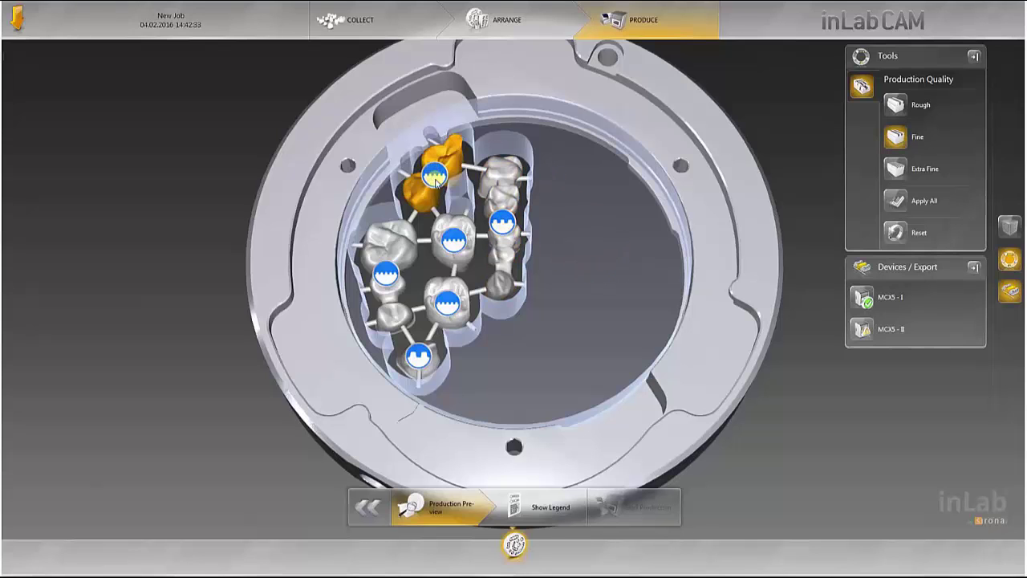
drag(578, 277, 583, 300)
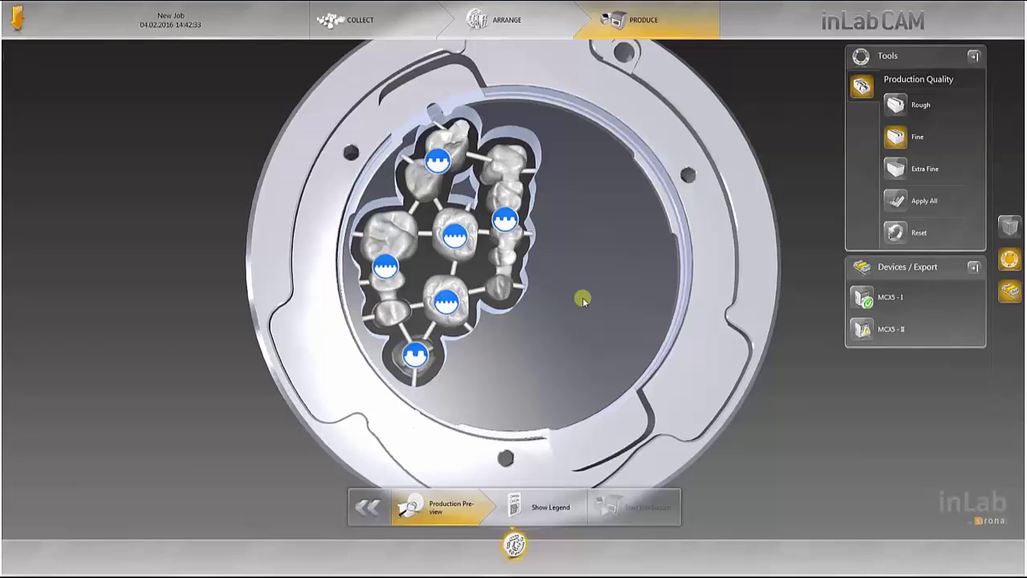
Step: Select MCX5-I as the milling device under Devices / Export
click(867, 301)
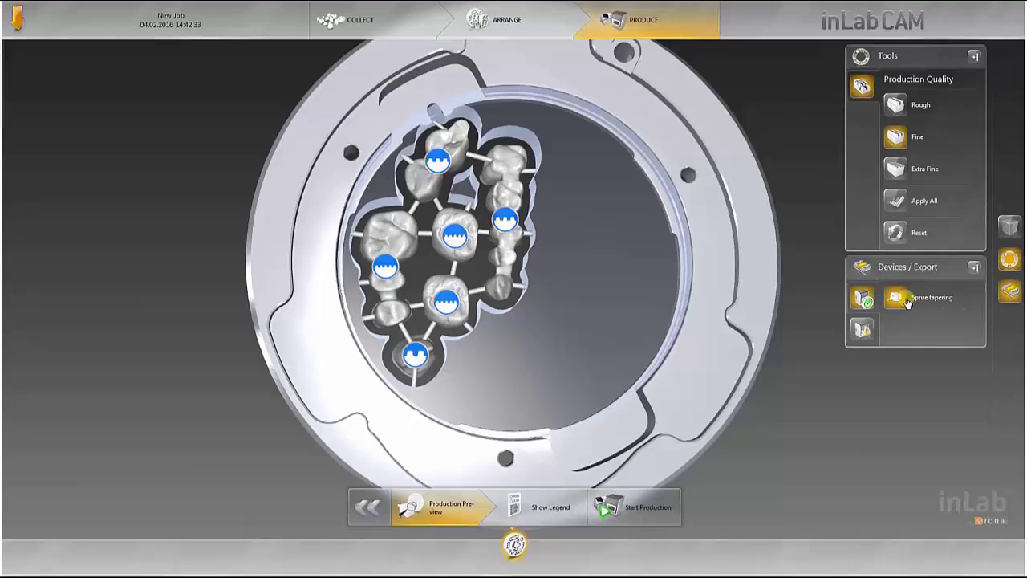